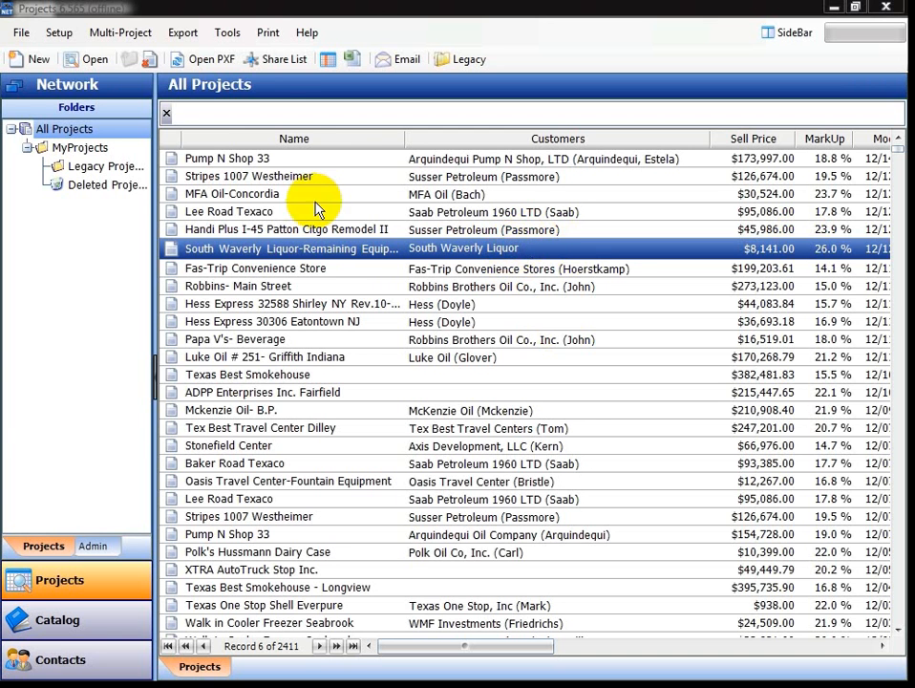
Open the Print report list for the selected South Waverly Liquor project.
left_click(268, 38)
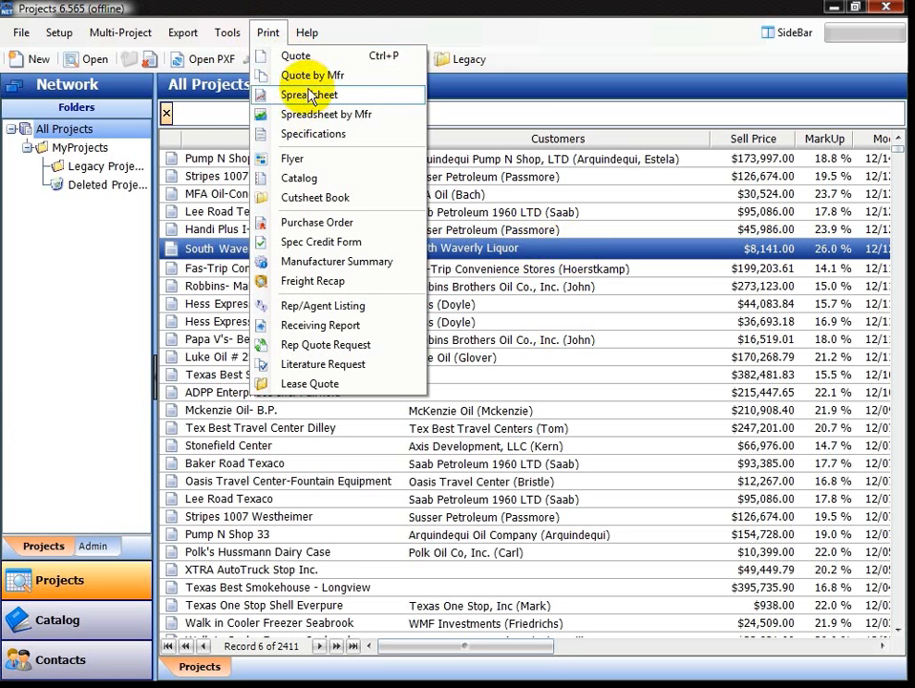
Generate the Quote report, showing the two-page 12/15/2008 quote in AQ Viewer.
left_click(319, 57)
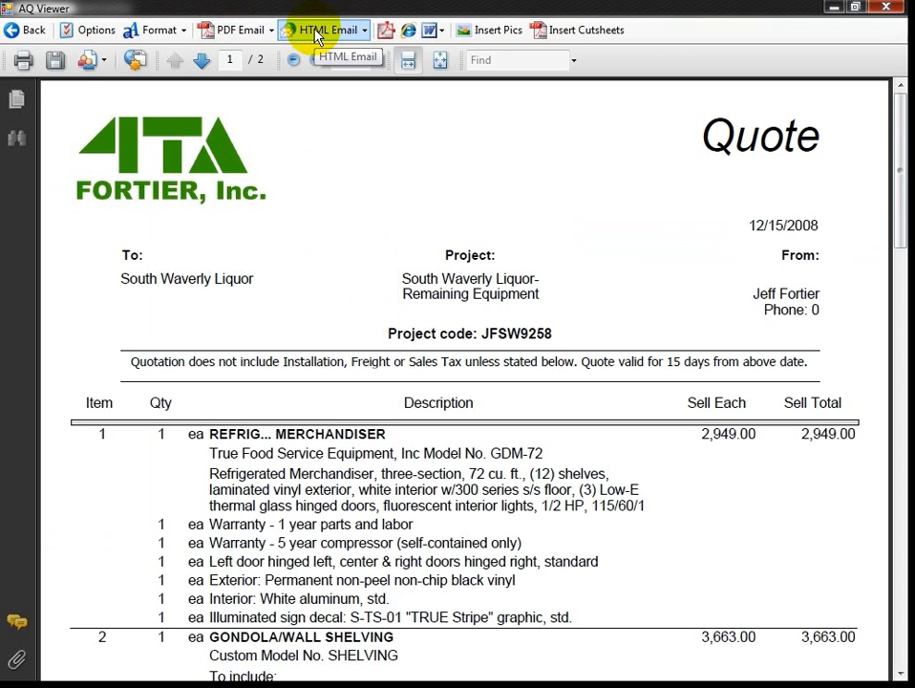
Save the quote as South_Waverly_Liquor-Remaining_Equipment3.pdf on the Desktop, then minimize AQ Viewer.
left_click(59, 62)
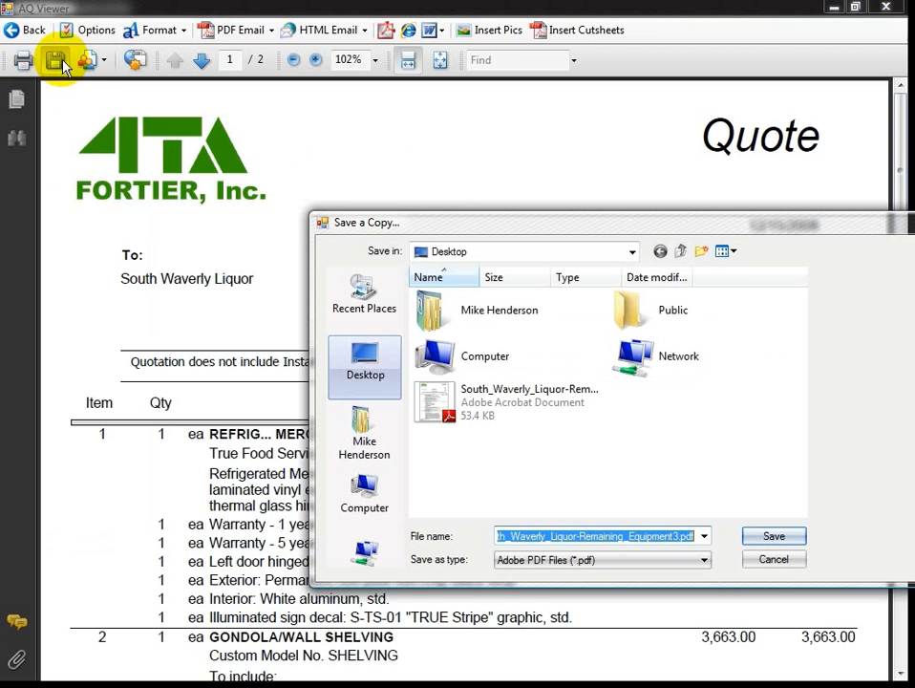
left_click_drag(467, 225, 303, 153)
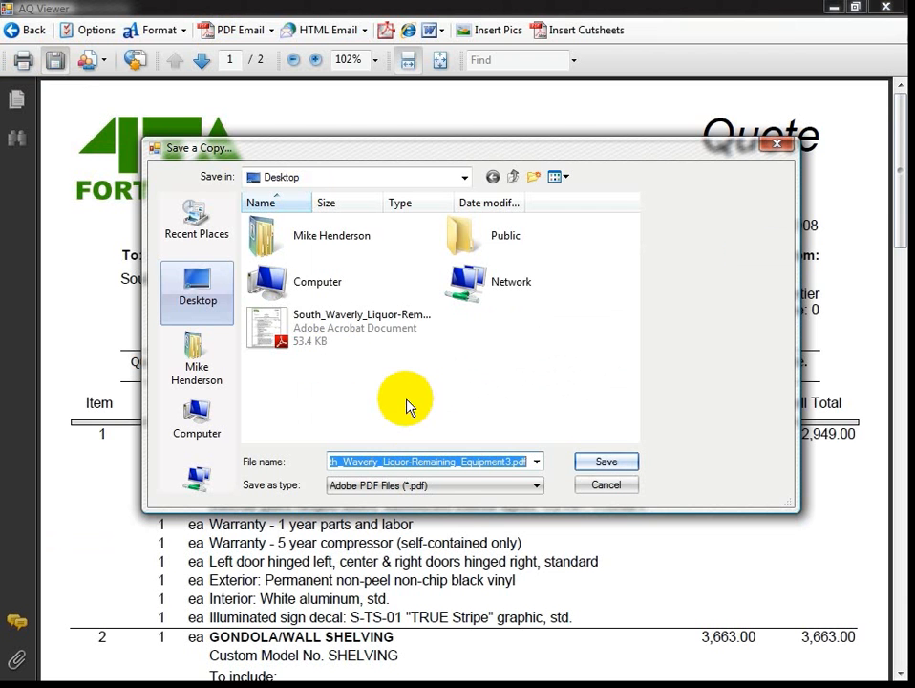
left_click(189, 290)
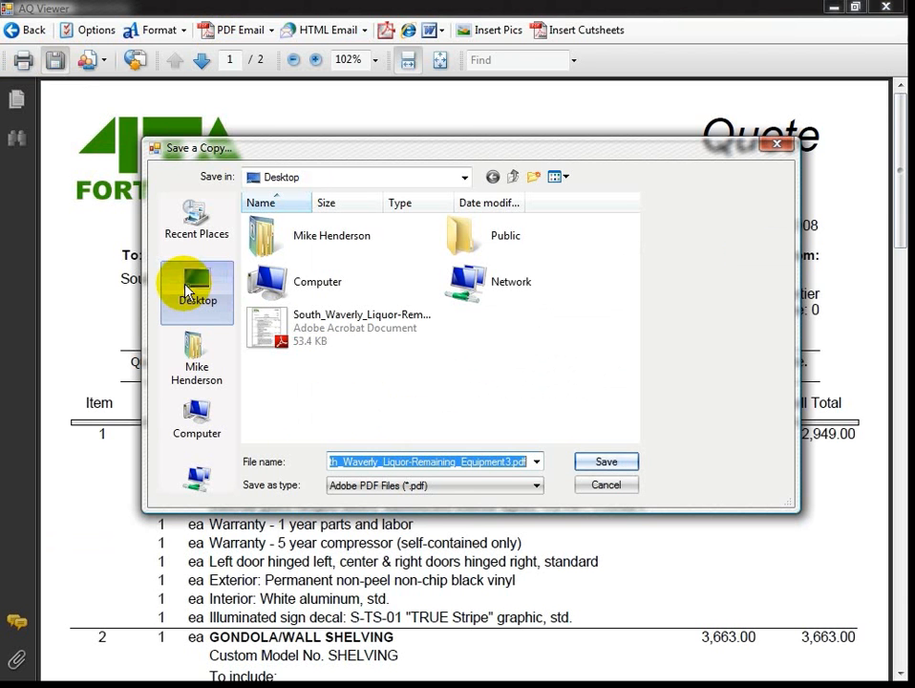
left_click(612, 463)
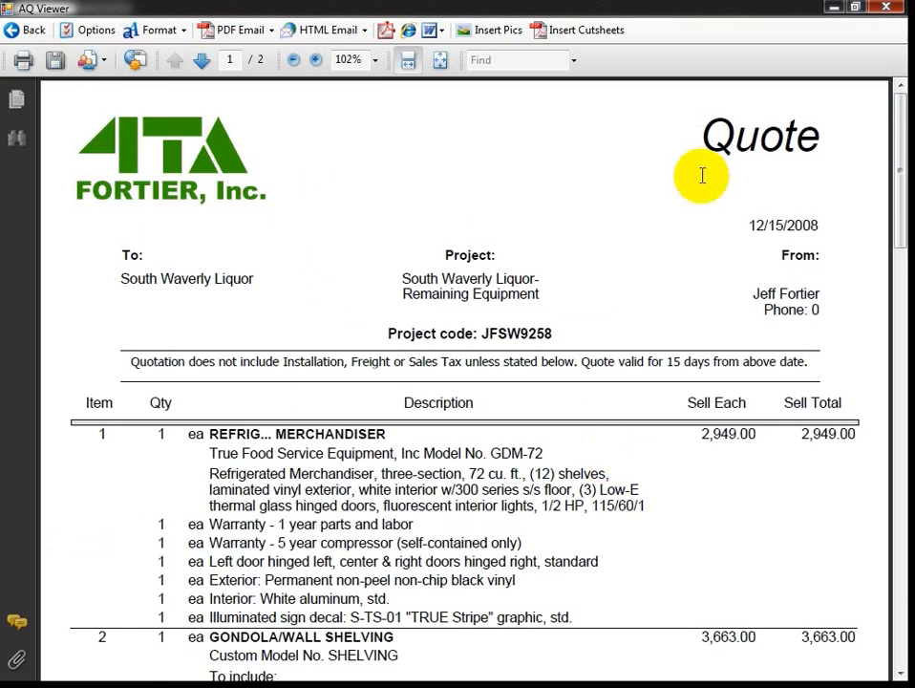
left_click(834, 7)
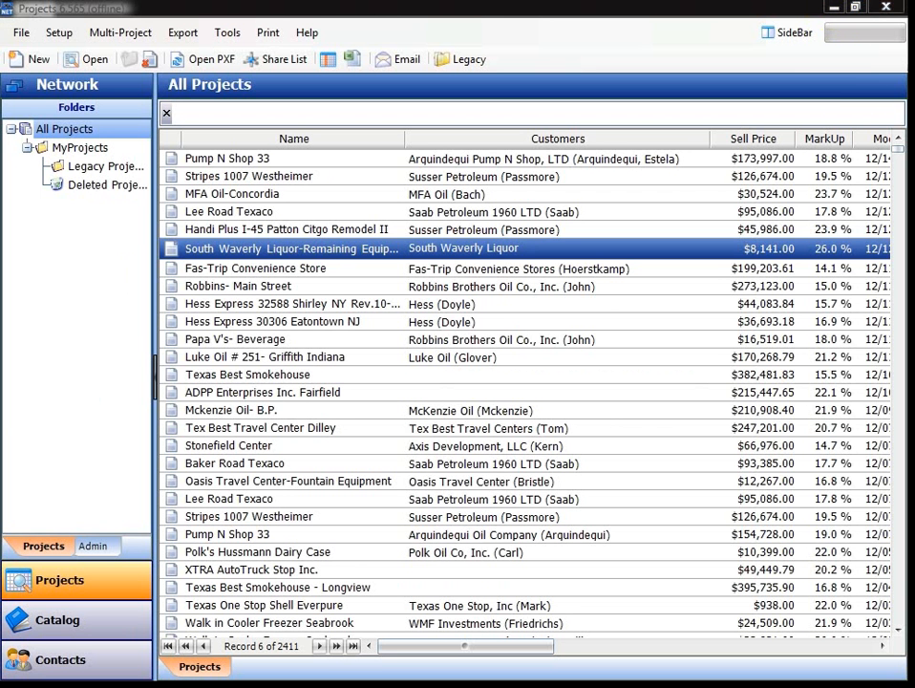
key("super+d")
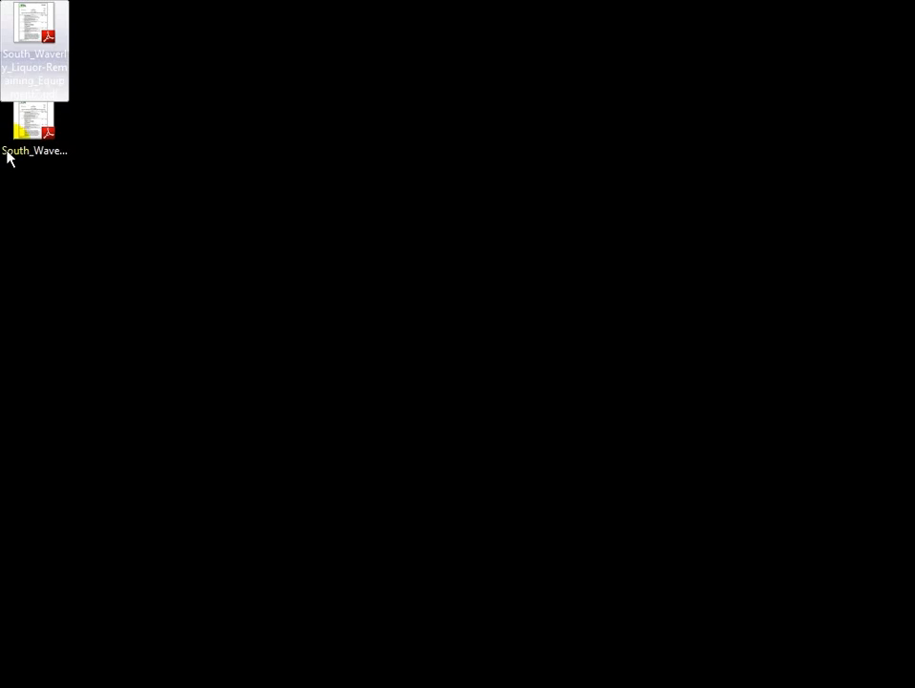
left_click(37, 132)
left_click(50, 57)
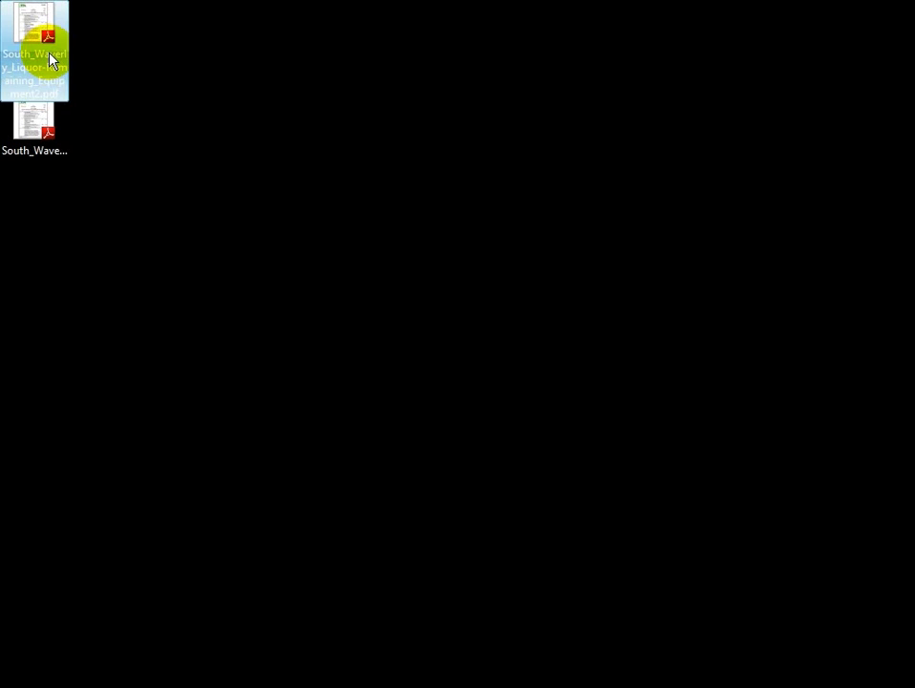
left_click(33, 122)
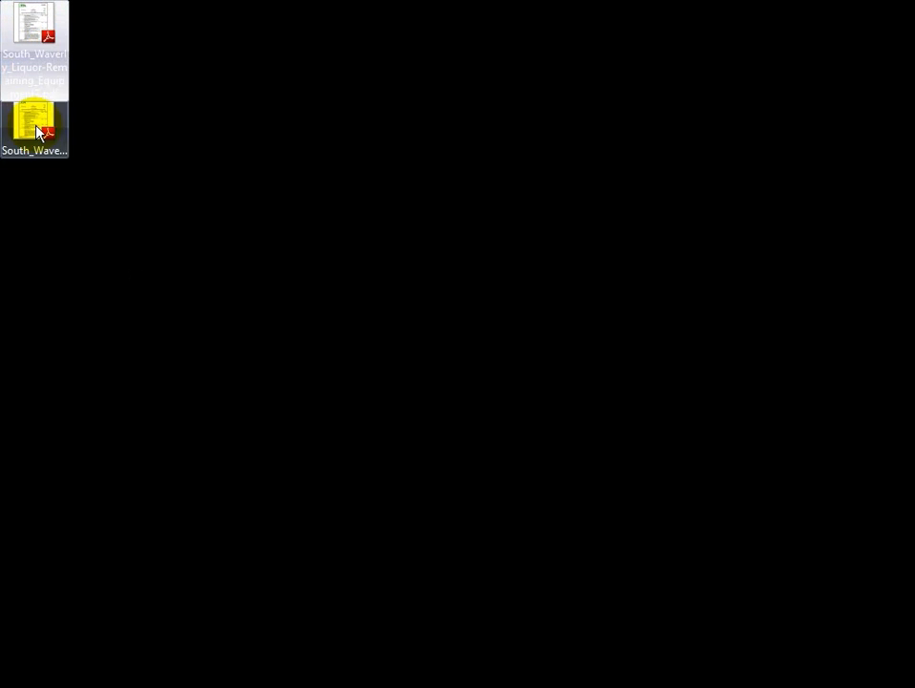
left_click(25, 32)
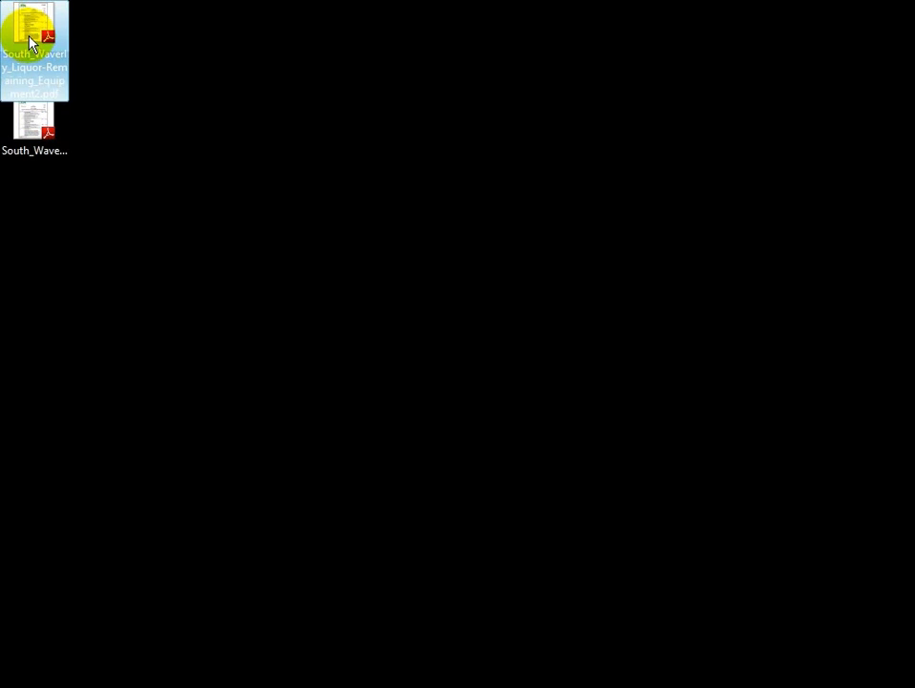
left_click(24, 133)
double_click(40, 57)
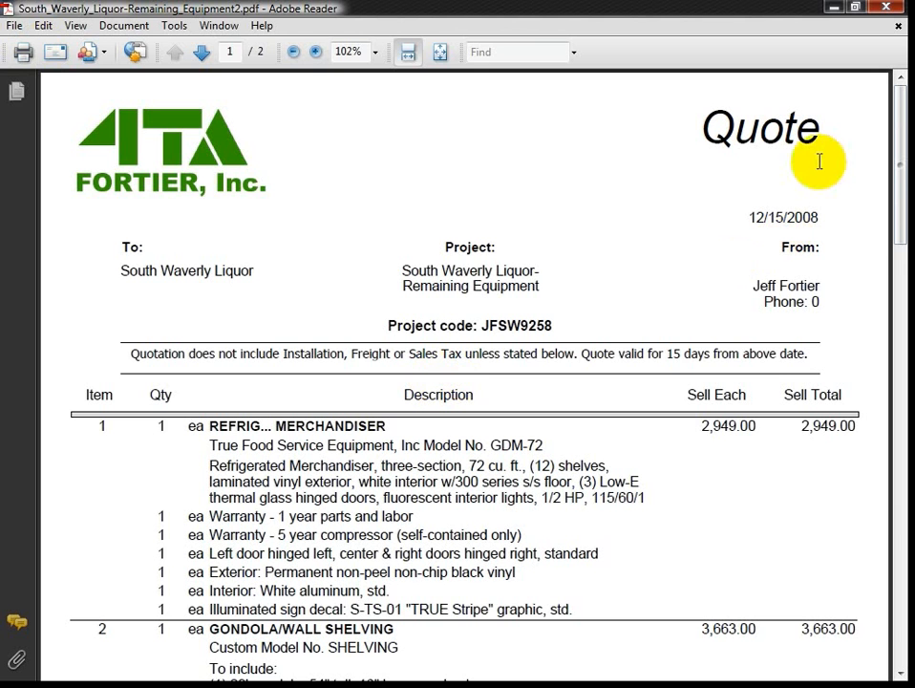
left_click(831, 8)
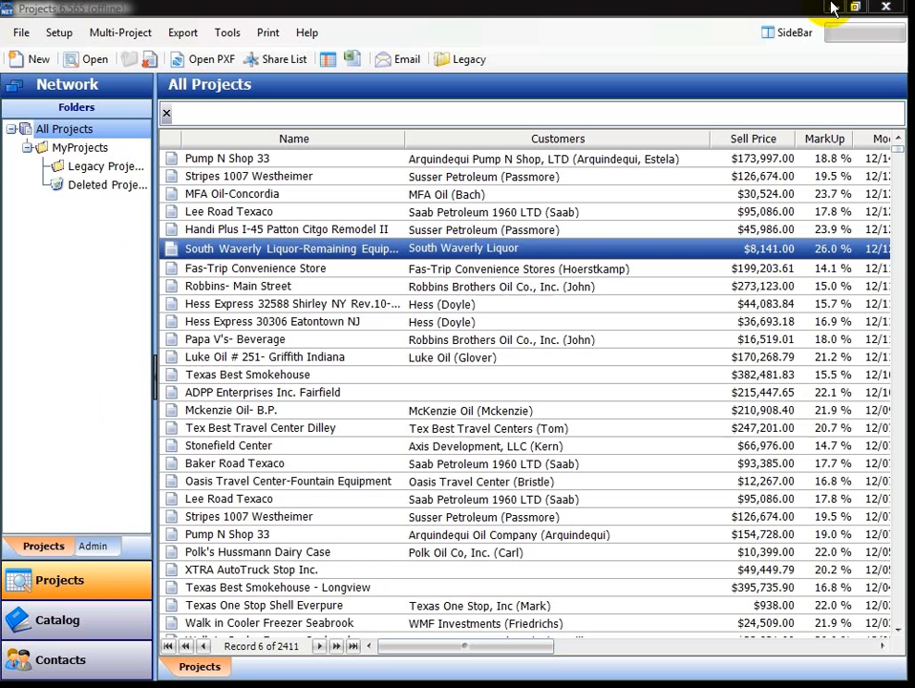
key("super+d")
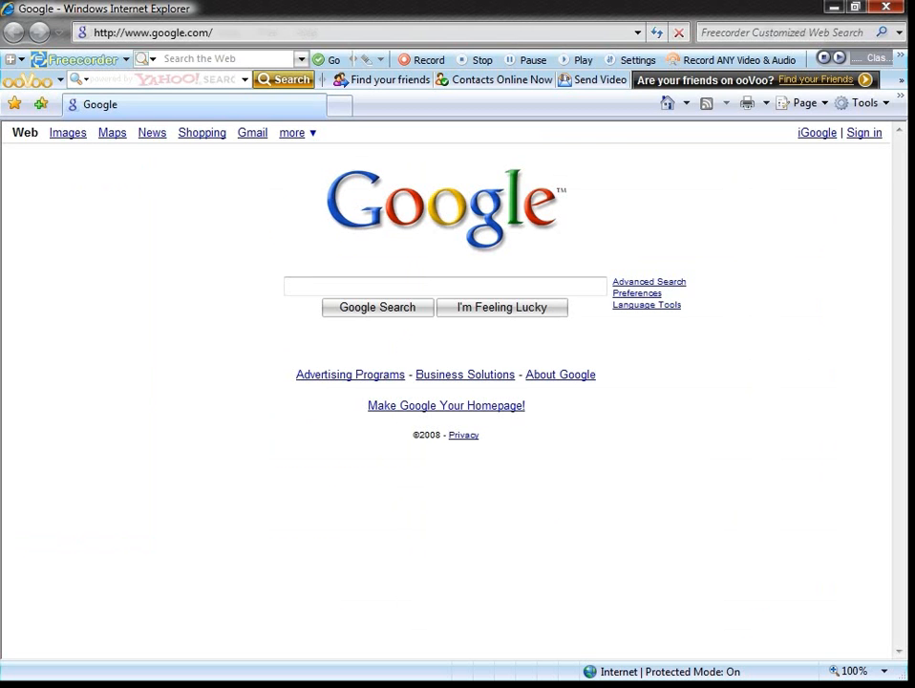
left_click(246, 37)
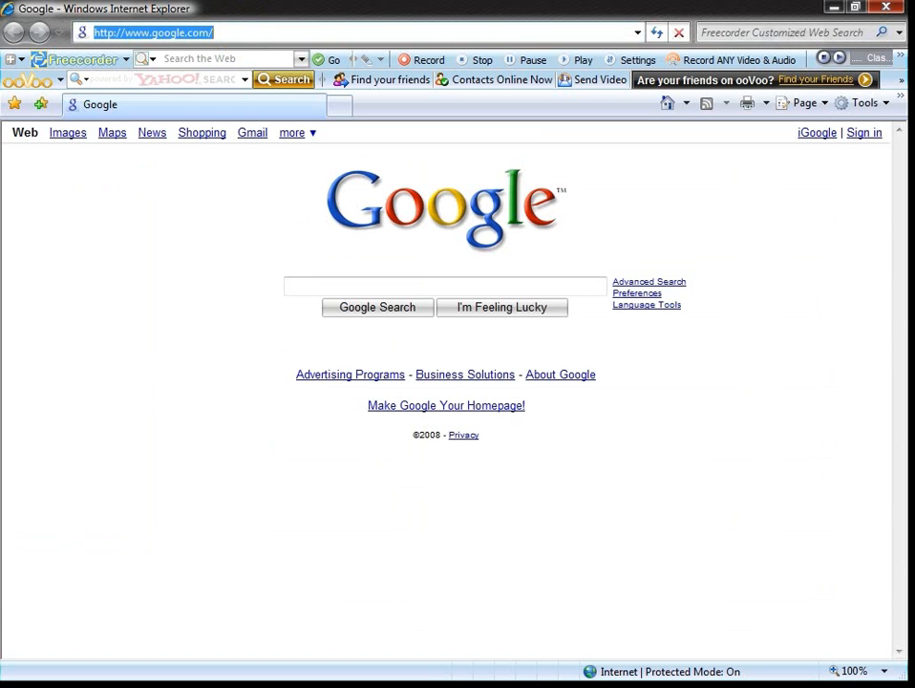
type("htt")
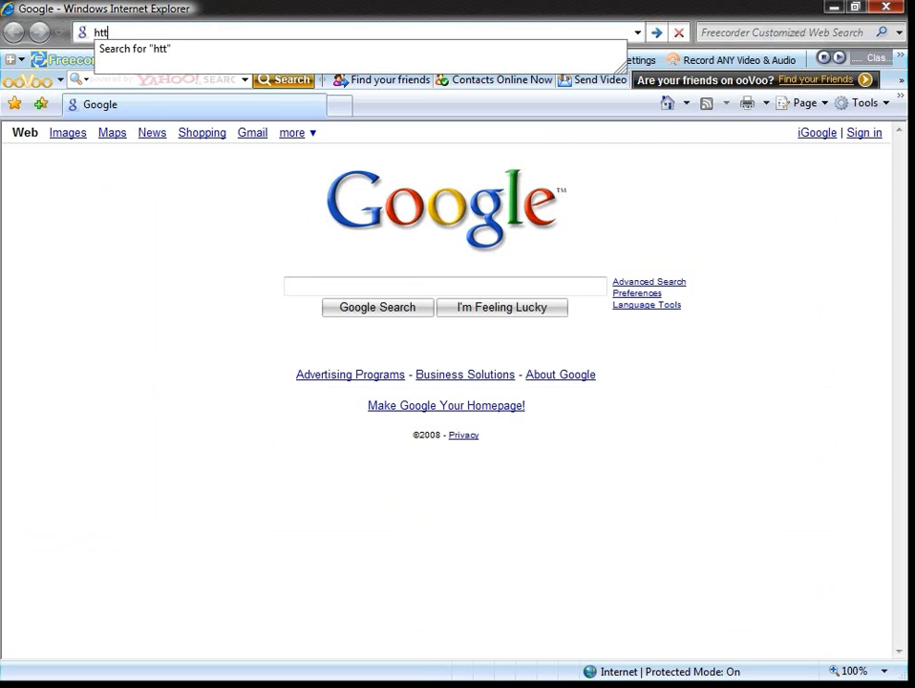
type("p://")
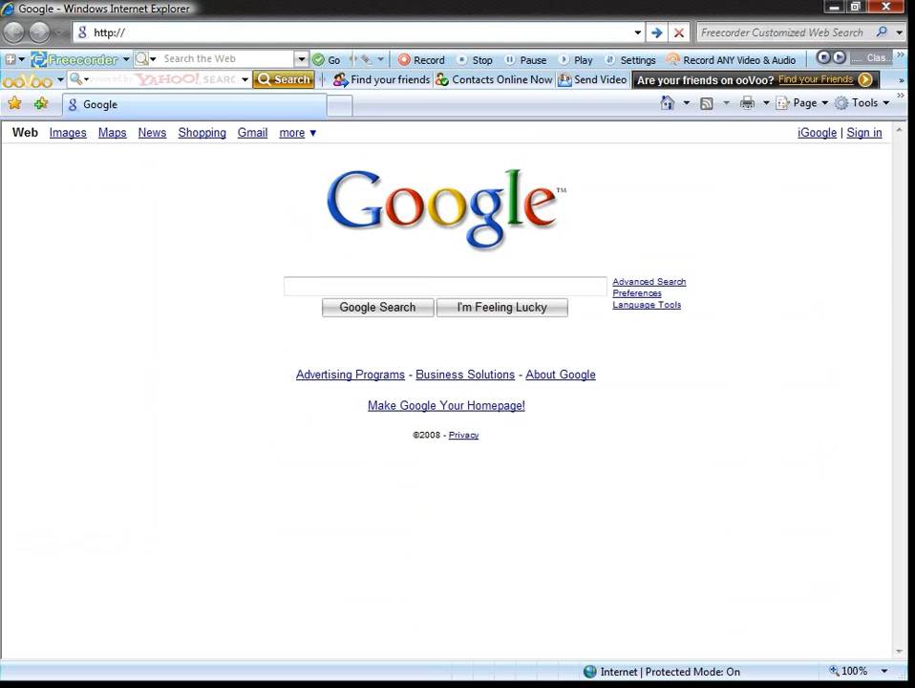
type("mail.fortierinc.com/exchange")
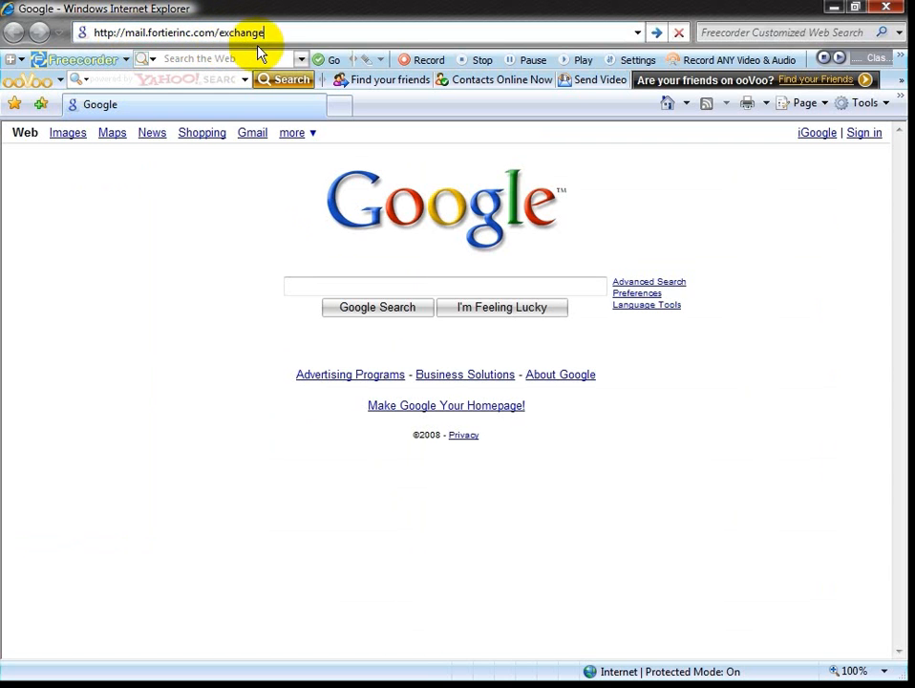
left_click_drag(275, 32, 28, 32)
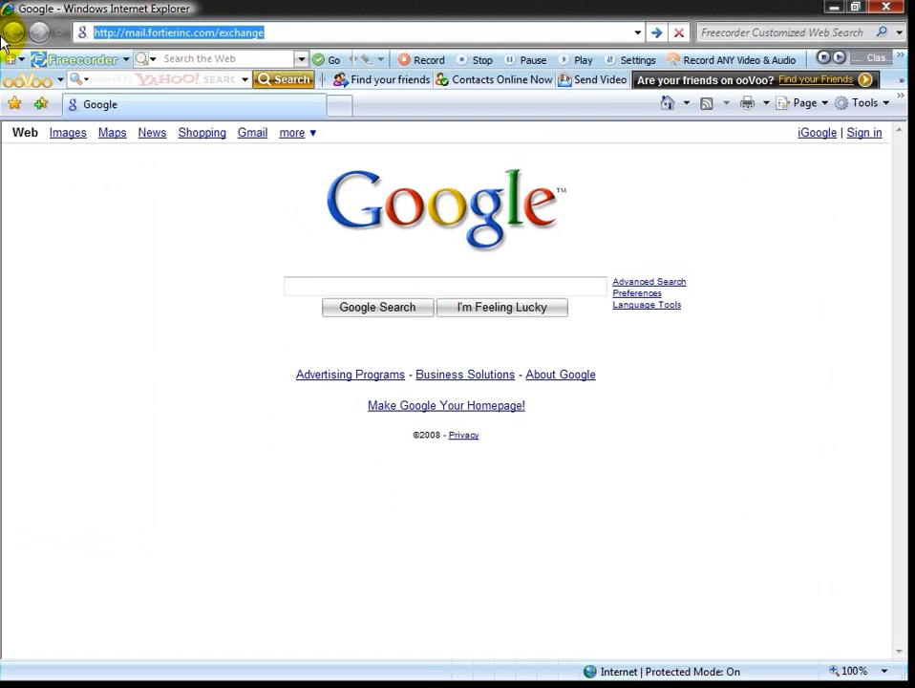
type("//fortieres1")
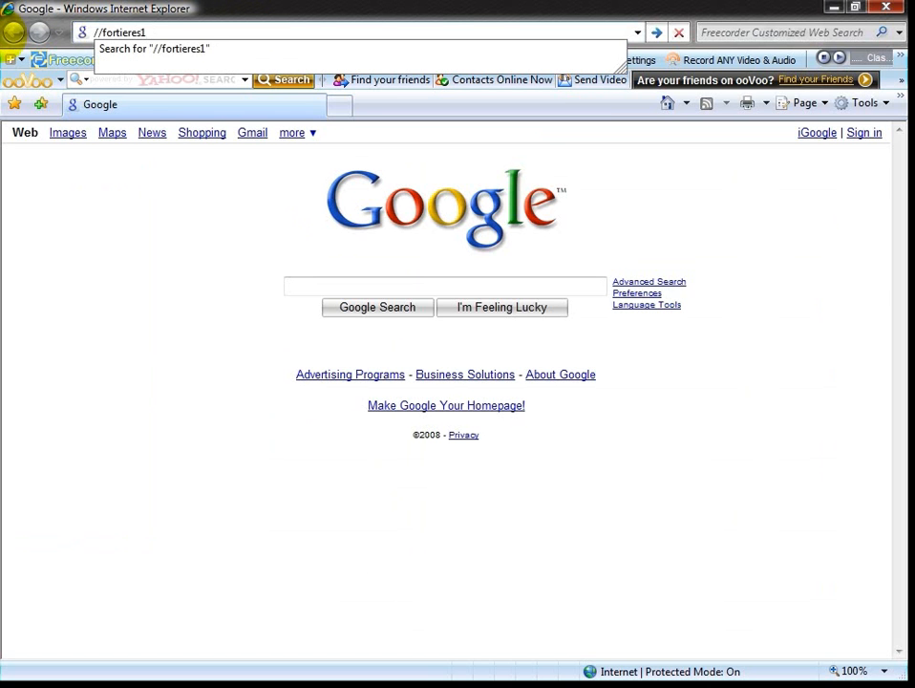
type("/exchange")
key("Return")
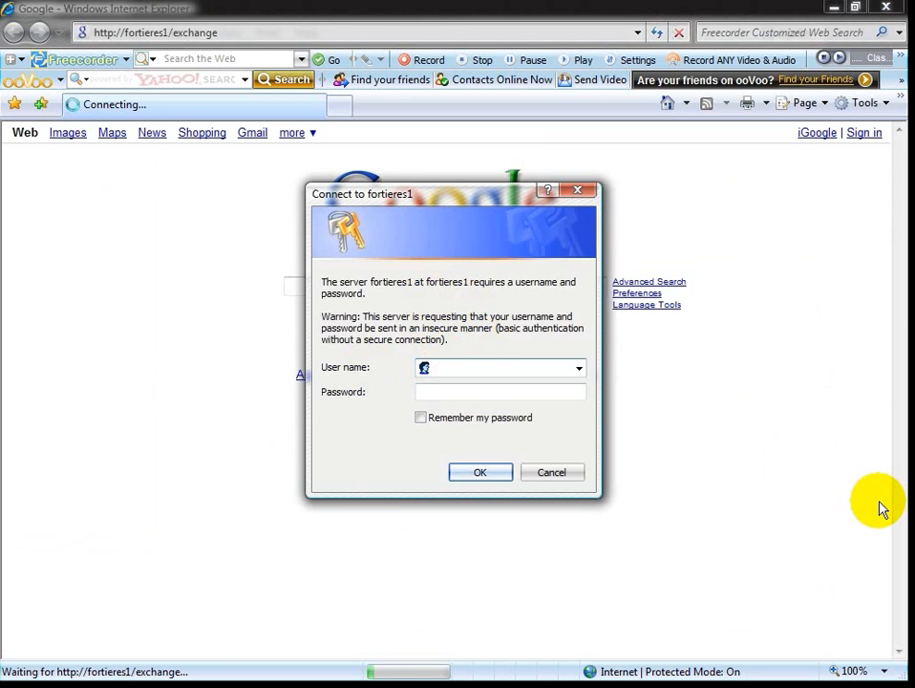
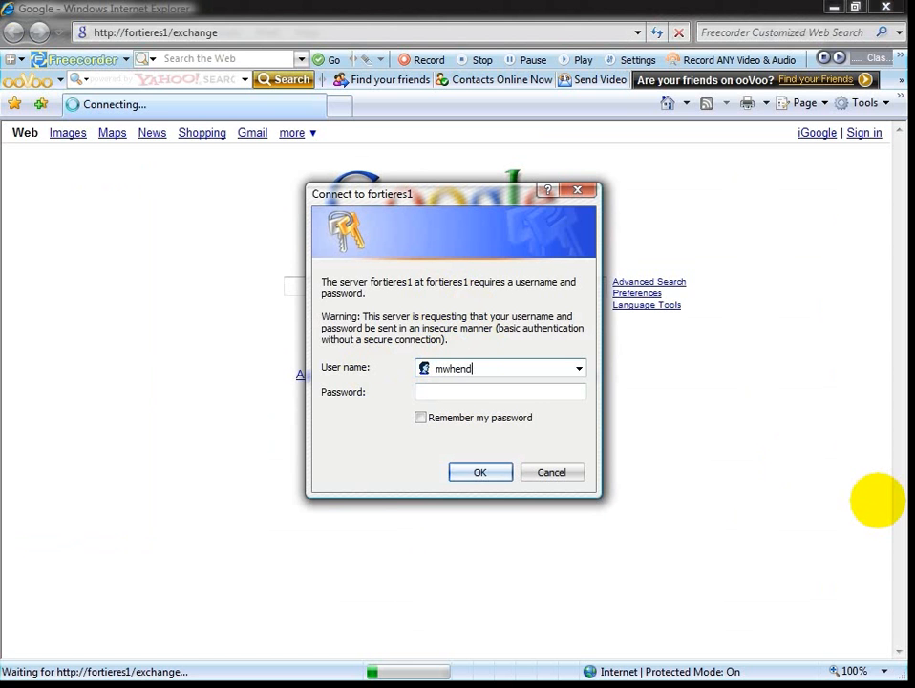
Sign in to the fortieres1 server with the user name and account password.
key("Tab")
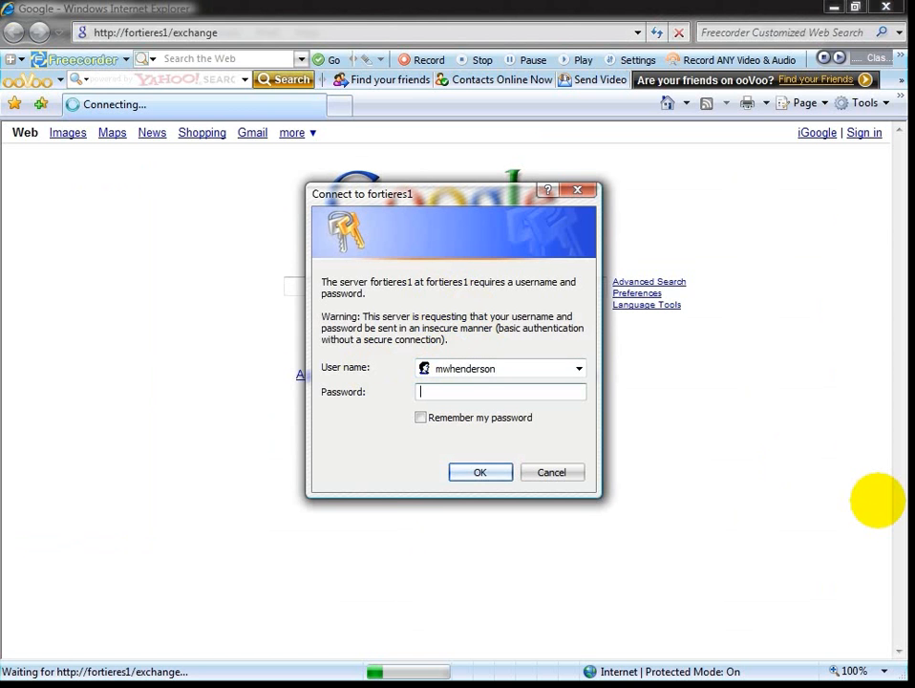
type("•••••••••••")
key("Return")
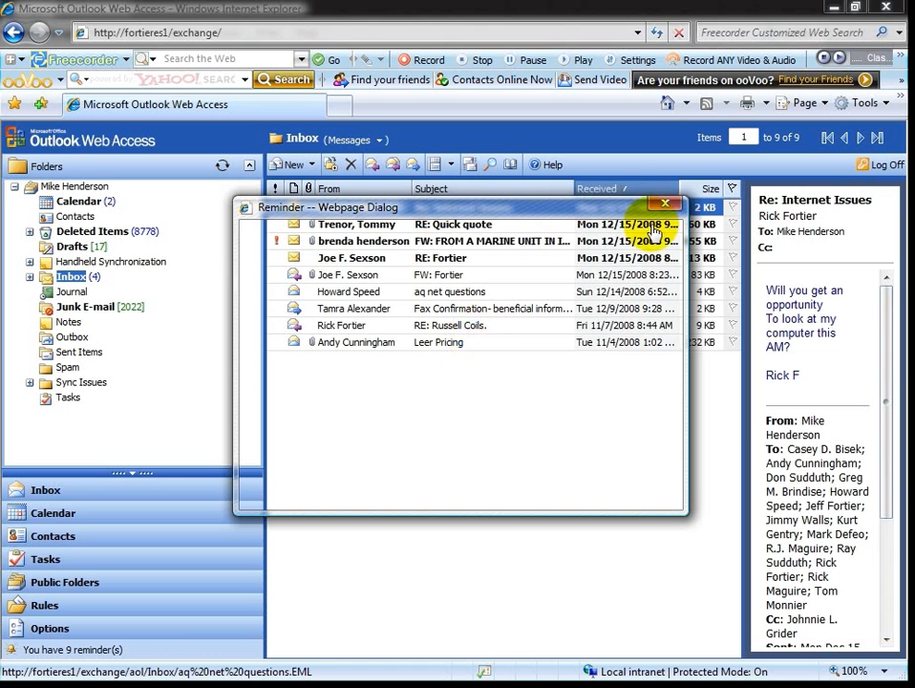
Dismiss the reminder and start a blank new message, moving its window into place.
left_click(666, 205)
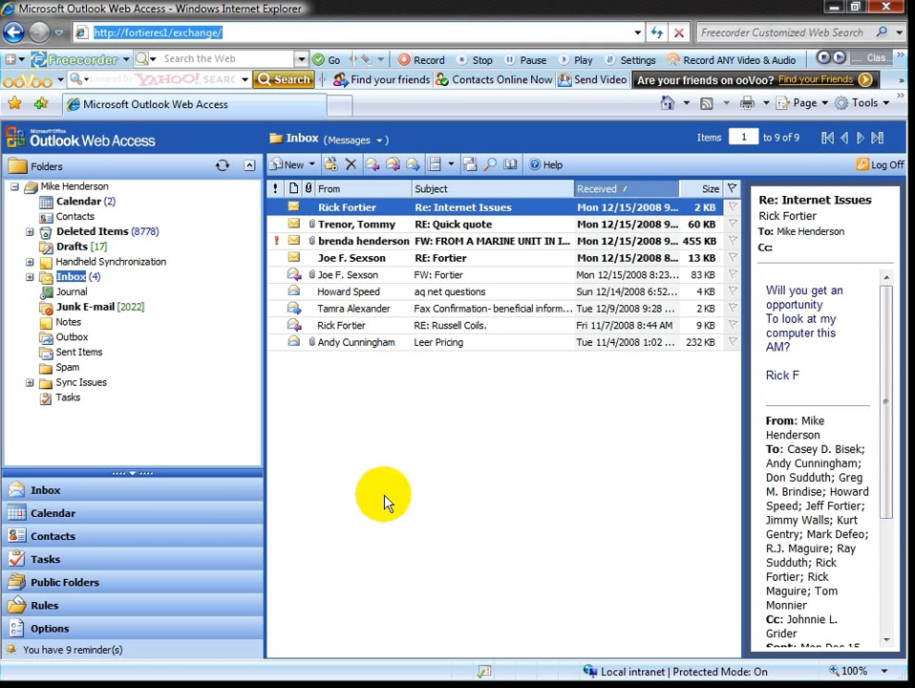
left_click(286, 170)
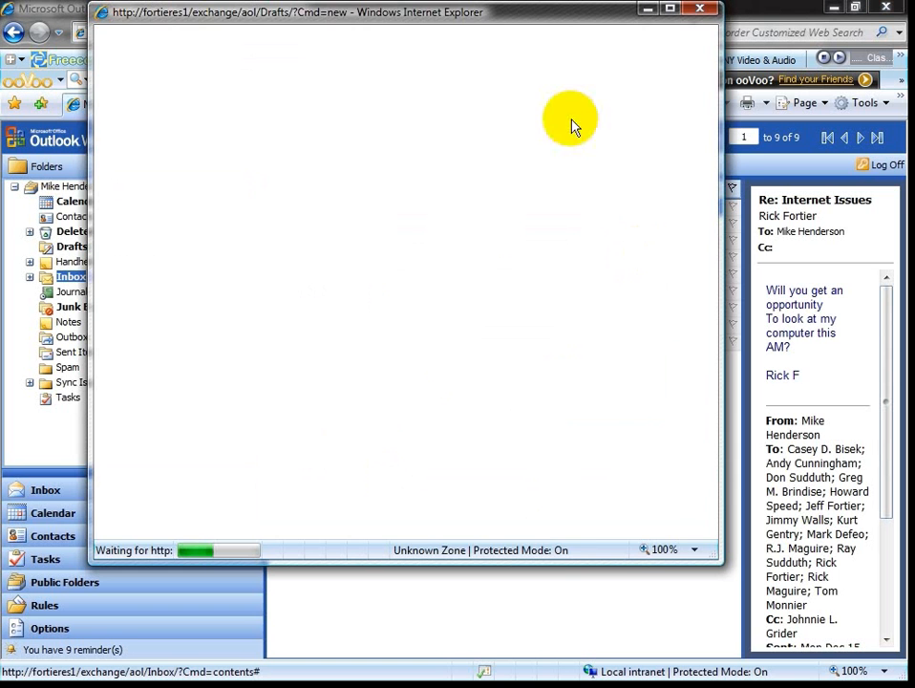
left_click_drag(541, 15, 563, 92)
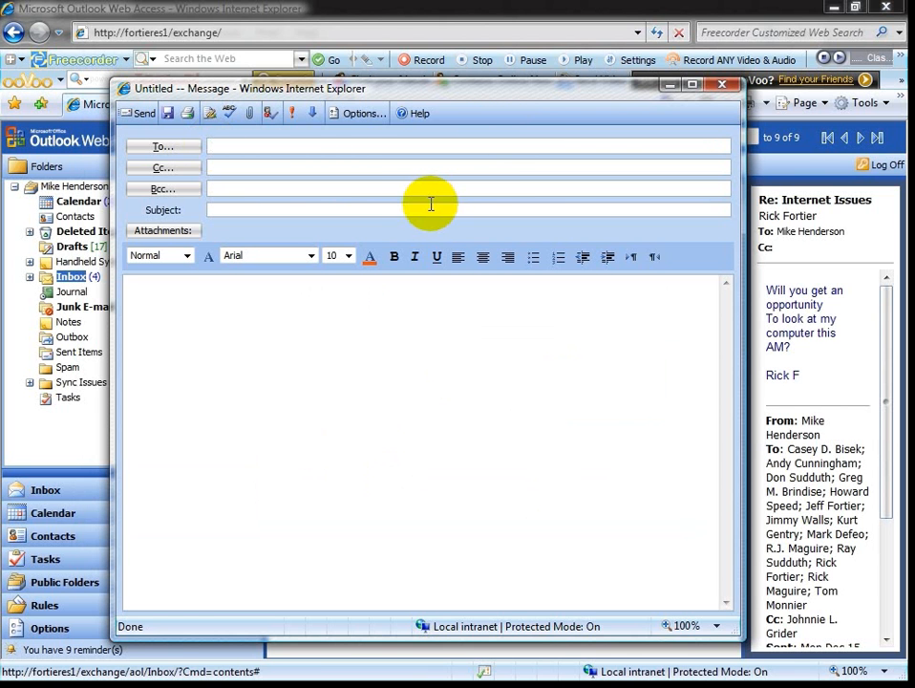
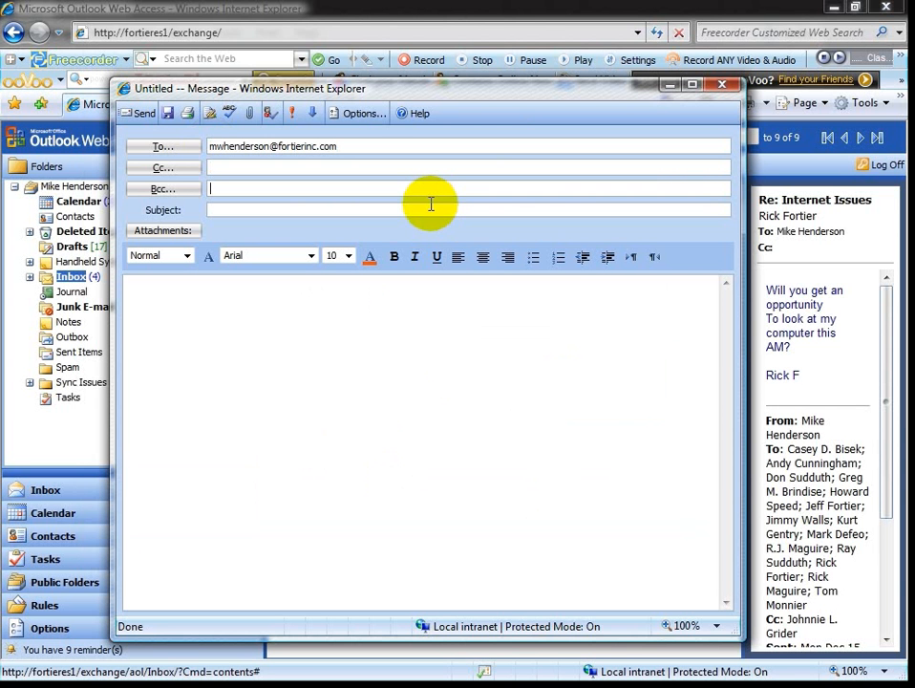
Address the message to the recipient's e-mail with subject 'Quote for ....', body 'Here is the quote that you requested.' and a signature.
left_click(431, 205)
type("Quote for ")
type("....")
type("Here is the quote t")
type("h")
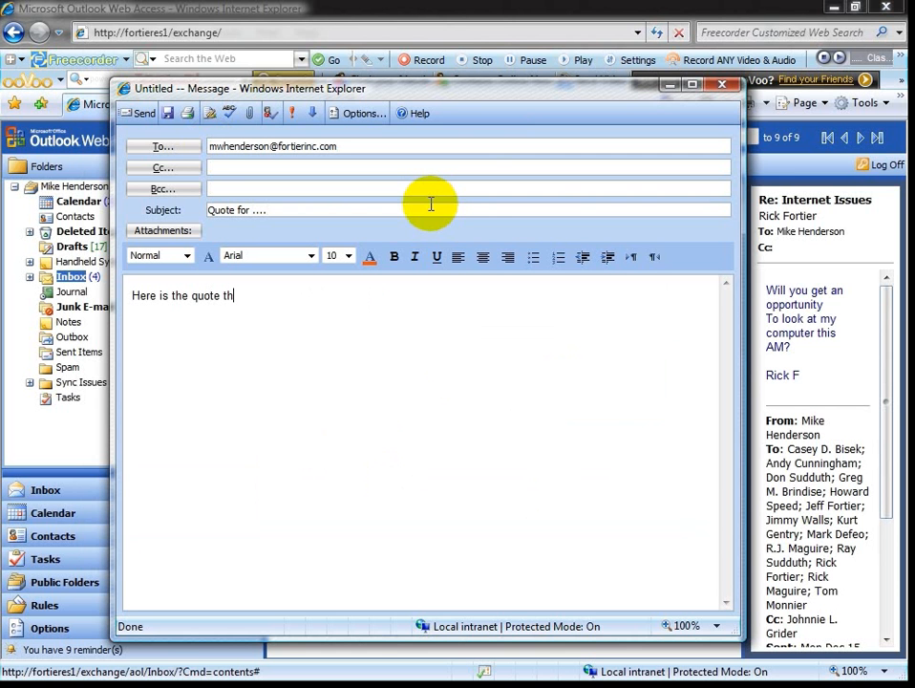
type("at you requested.")
key("Return")
type("Mike")
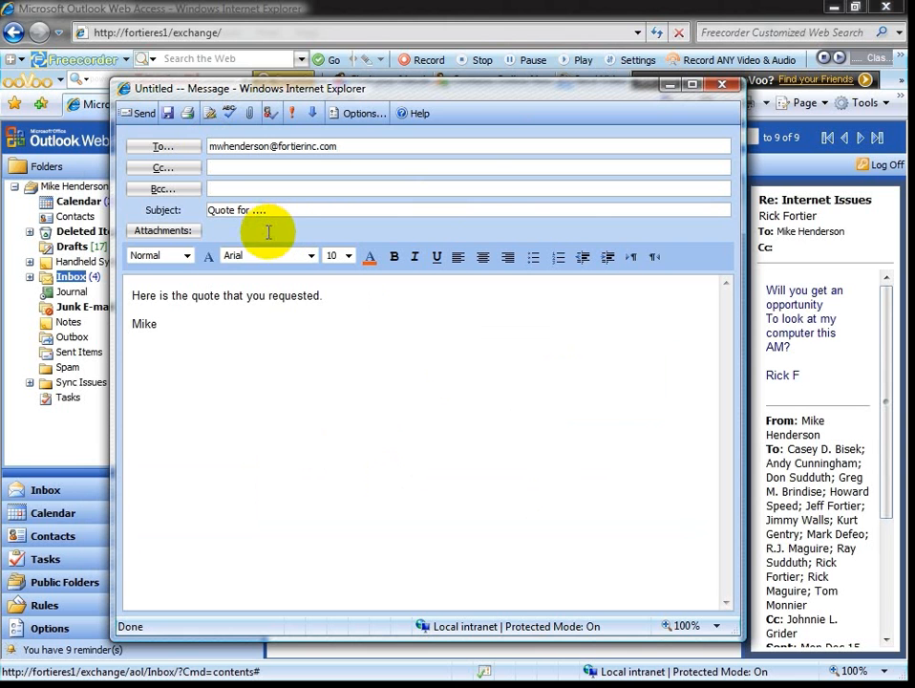
left_click(162, 232)
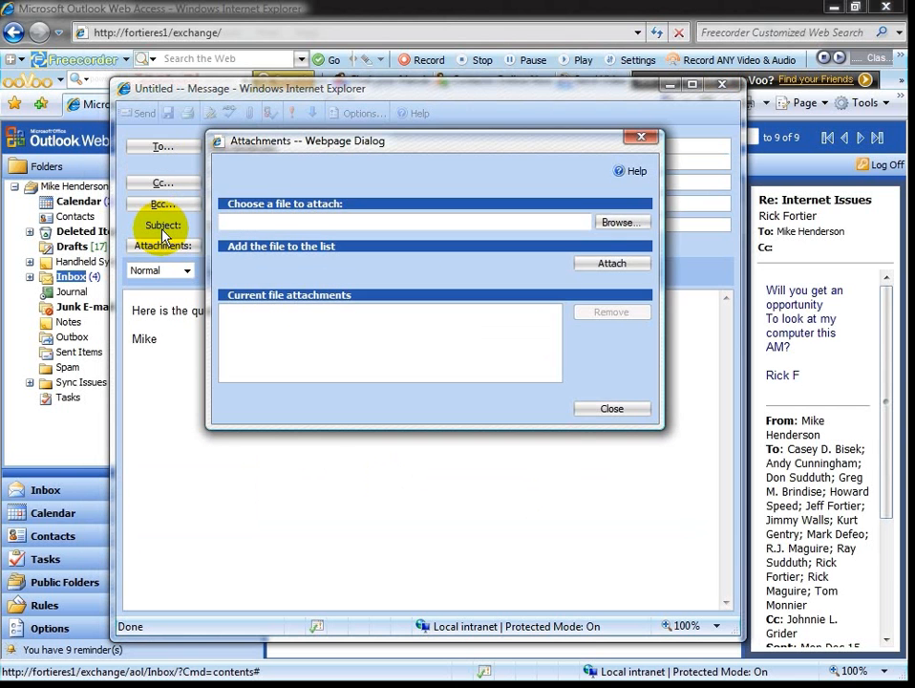
Attach South_Waverly_Liquor-Remaining_Equipment2.pdf from the Desktop and send the message.
left_click(635, 225)
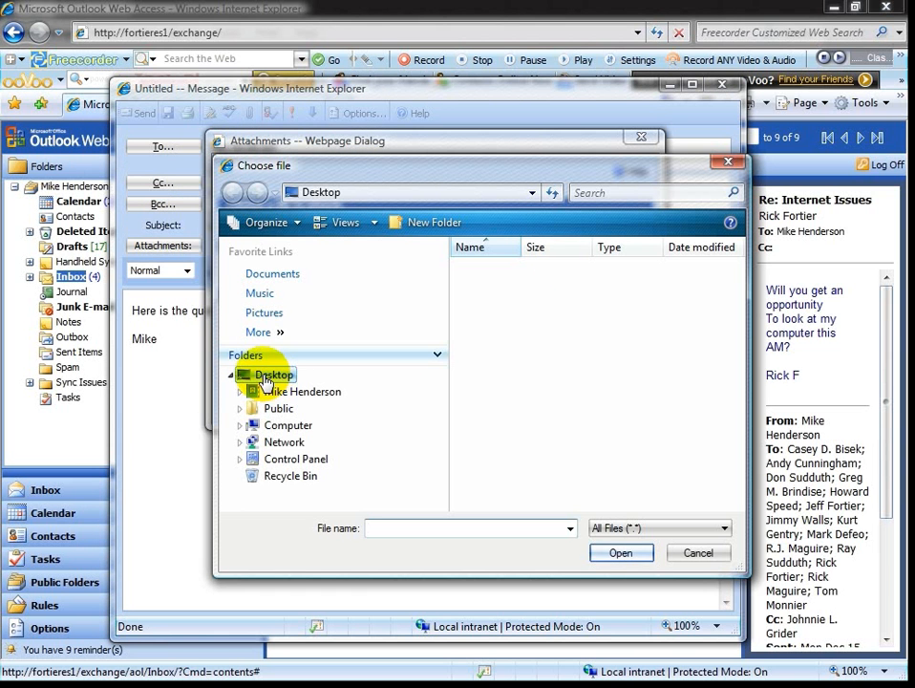
left_click(268, 376)
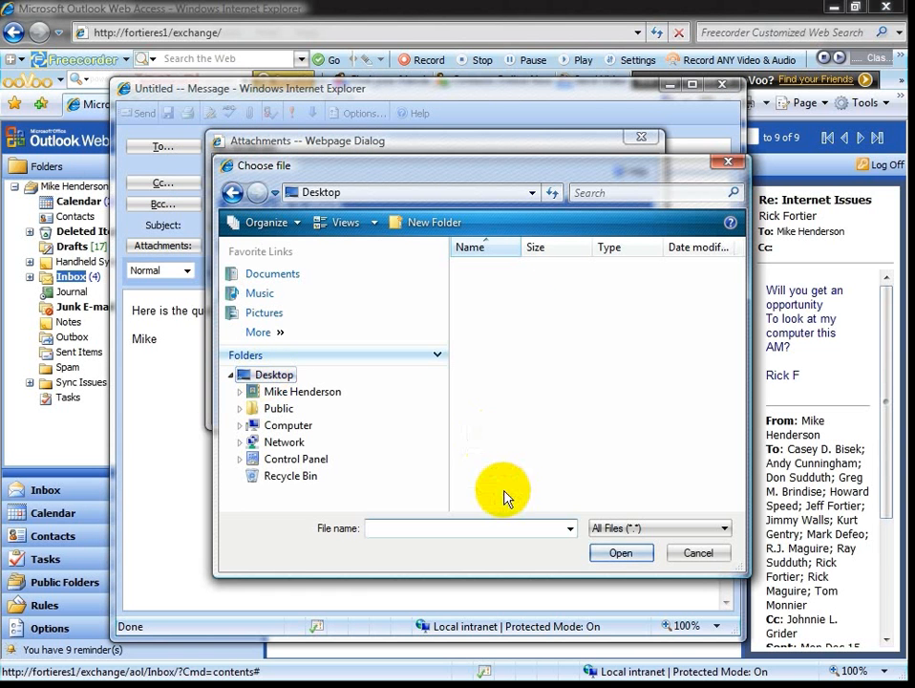
scroll(734, 313, "down", 1)
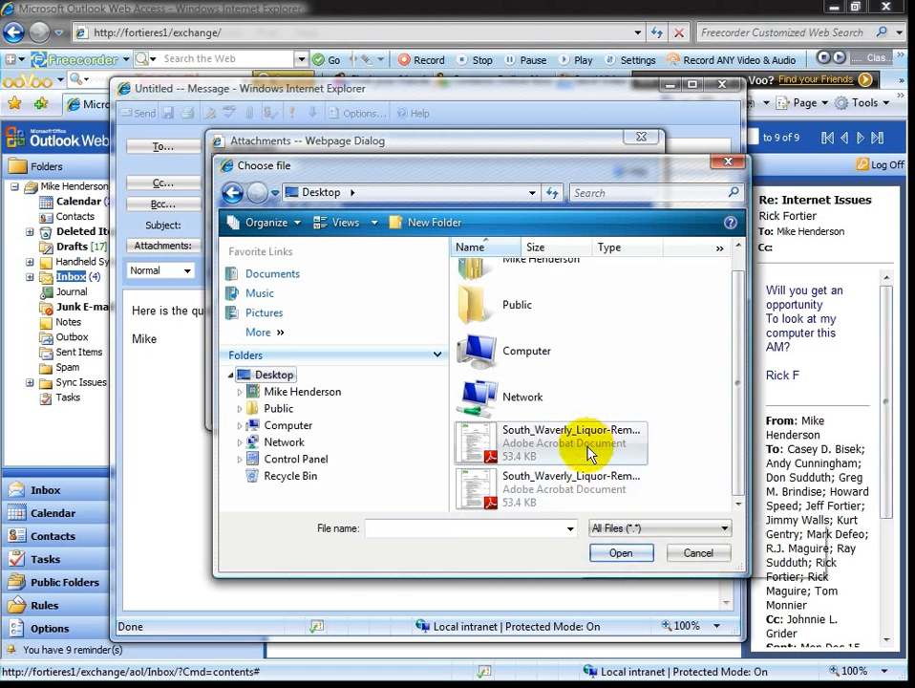
left_click(485, 449)
left_click(618, 555)
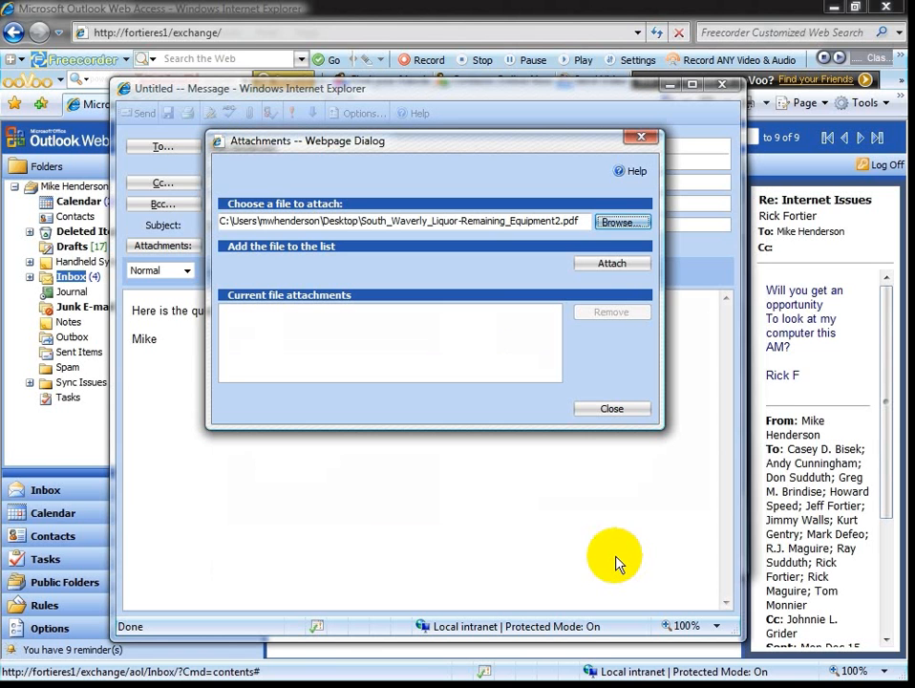
left_click(590, 268)
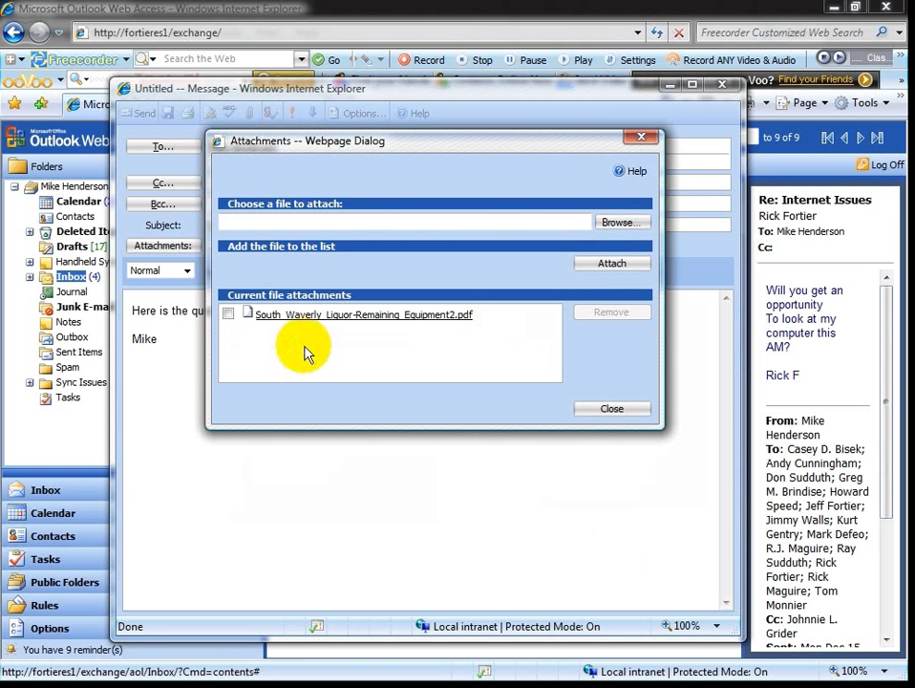
left_click(613, 409)
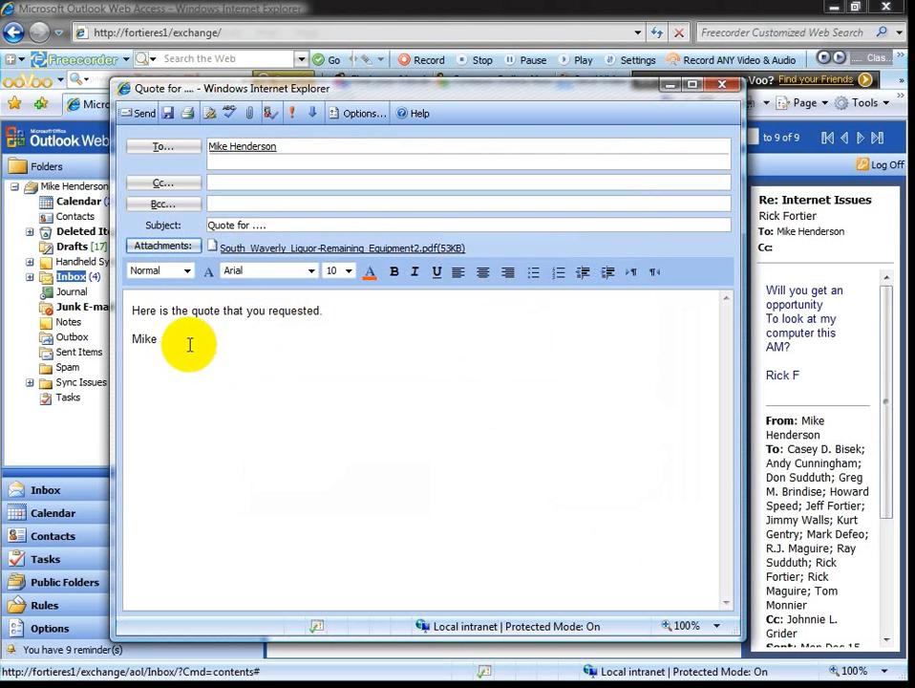
left_click(138, 113)
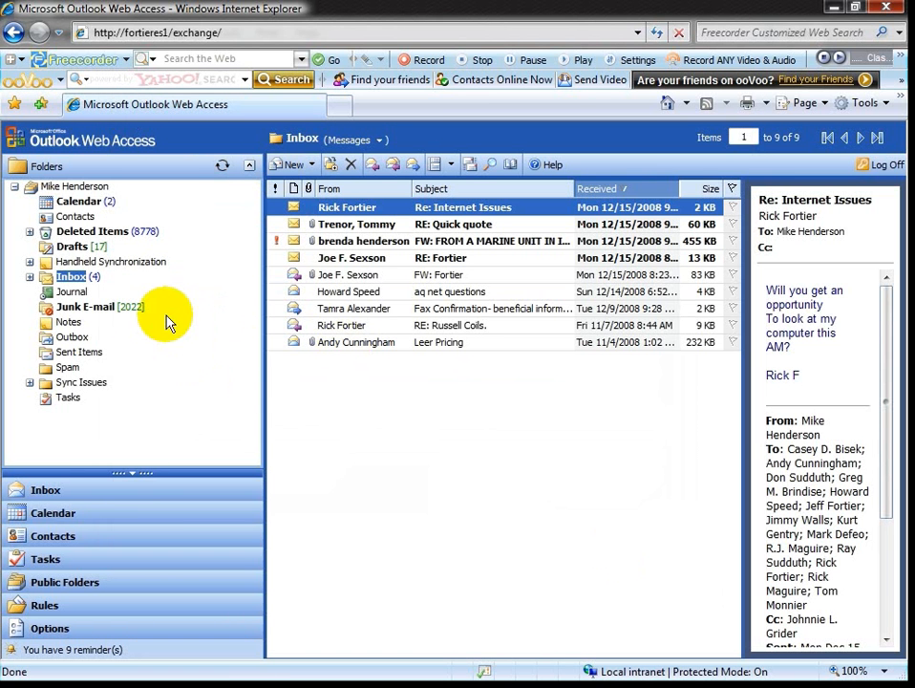
Refresh the Inbox to show the 'Quote for ....' message, then close Internet Explorer.
left_click(469, 165)
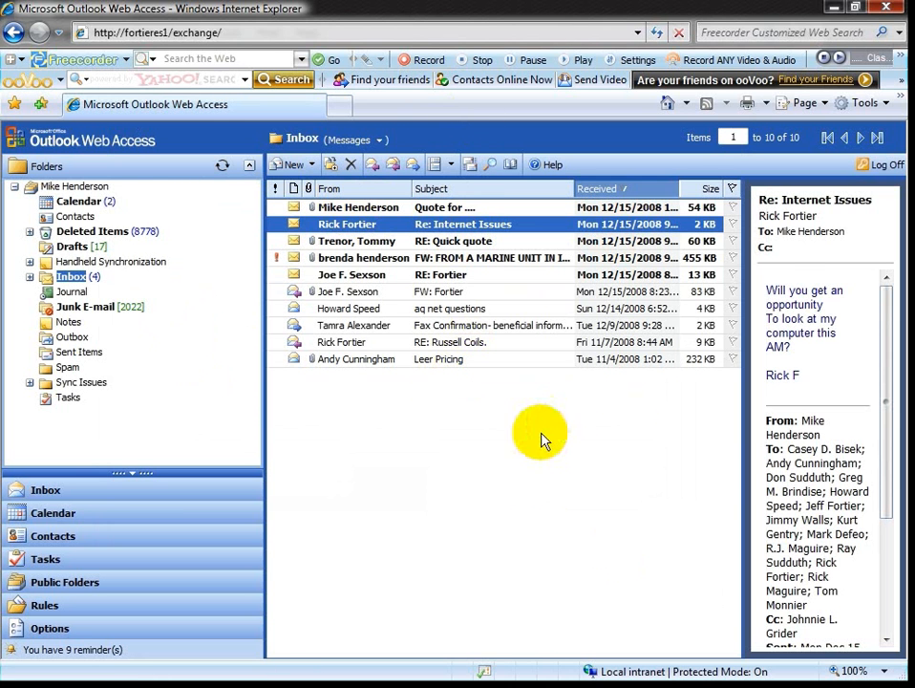
left_click(891, 8)
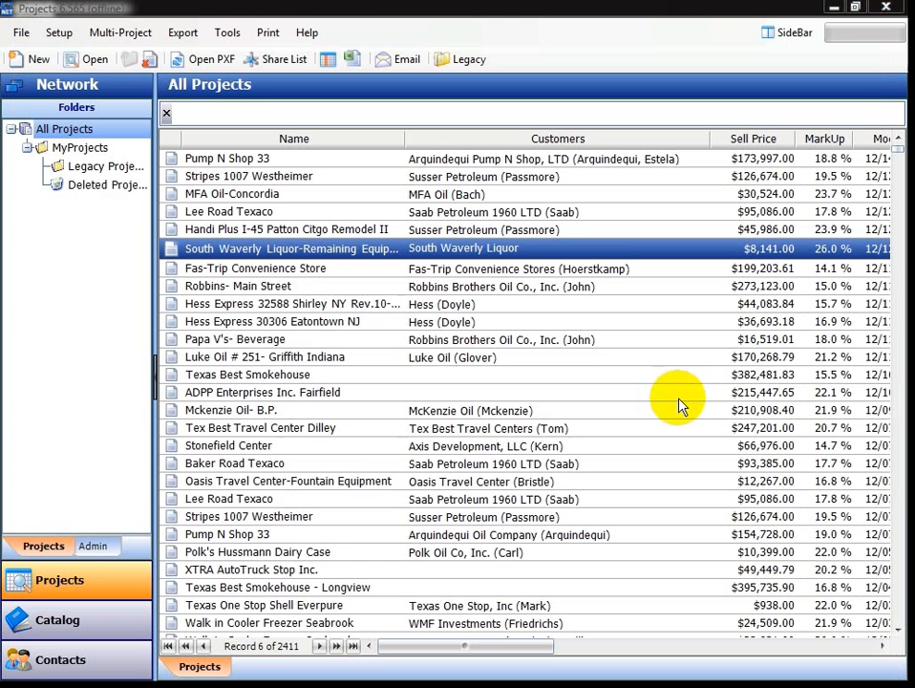